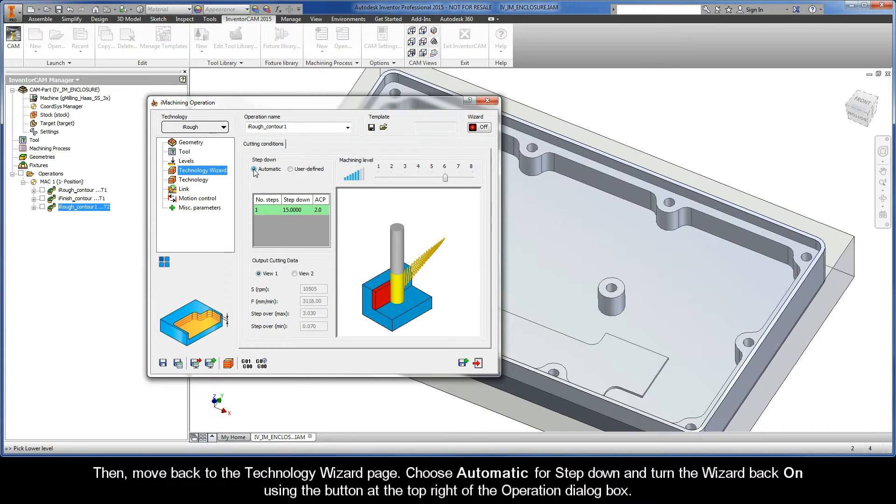
Turn the Wizard on for iRough_contour1 and review its wall / island offset and helical entry settings
{"action": "left_click", "coordinate": [479, 129]}
{"action": "left_click", "coordinate": [194, 180]}
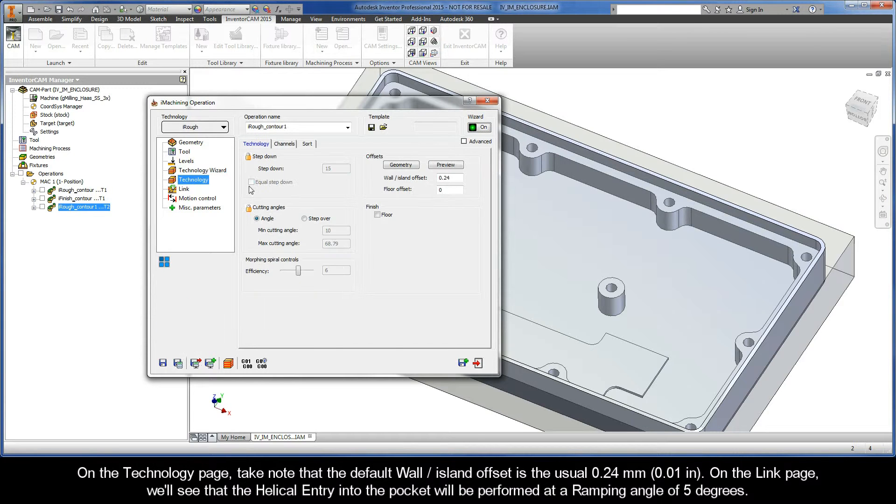
{"action": "left_click_drag", "start_coordinate": [452, 178], "coordinate": [432, 180]}
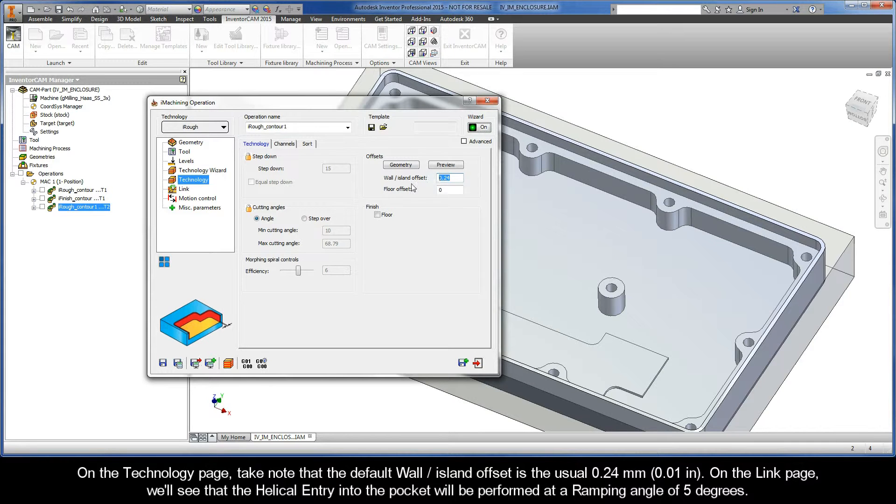
{"action": "left_click", "coordinate": [184, 191]}
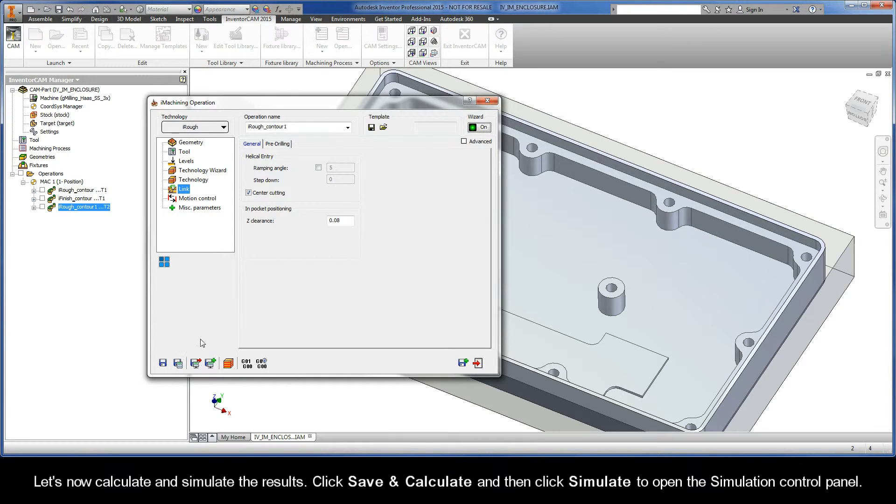
Save and calculate the iRough_contour1 operation, and play its Host CAD tool path simulation through before exiting it
{"action": "left_click", "coordinate": [179, 364]}
{"action": "left_click", "coordinate": [229, 364]}
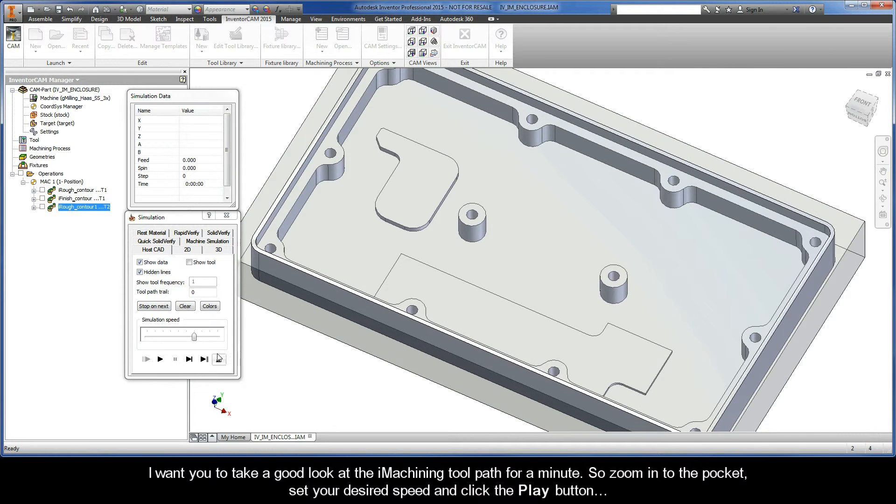
{"action": "left_click_drag", "start_coordinate": [194, 337], "coordinate": [180, 337]}
{"action": "left_click", "coordinate": [160, 359]}
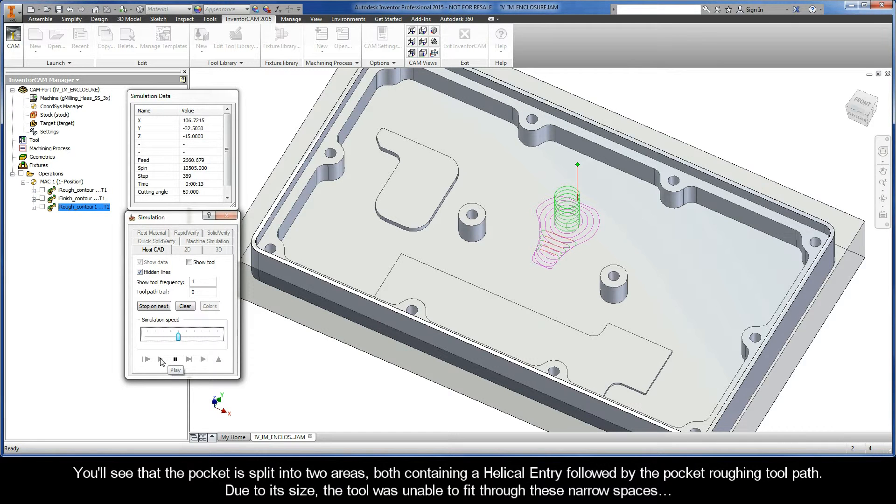
{"action": "left_click_drag", "start_coordinate": [178, 338], "coordinate": [195, 340]}
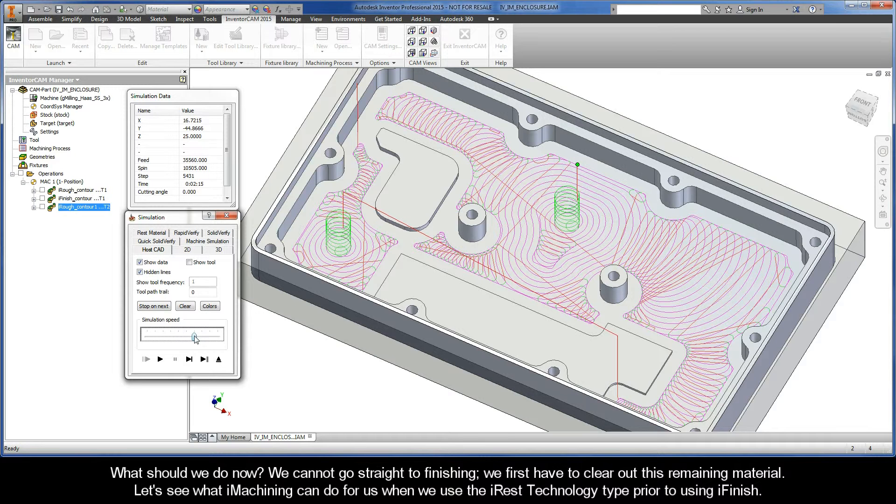
{"action": "left_click", "coordinate": [219, 360]}
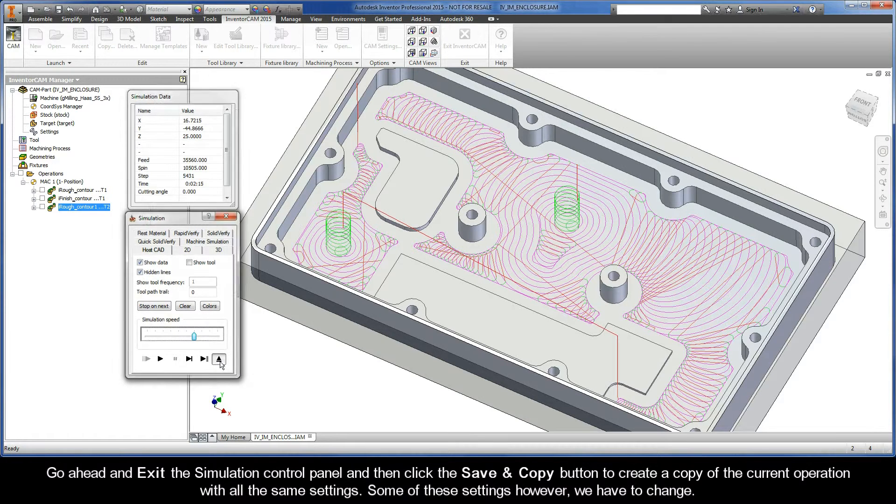
Copy the iRough_contour1 operation, changing the copy's technology to iRest, and show its contour1 geometry on the model
{"action": "left_click", "coordinate": [463, 363]}
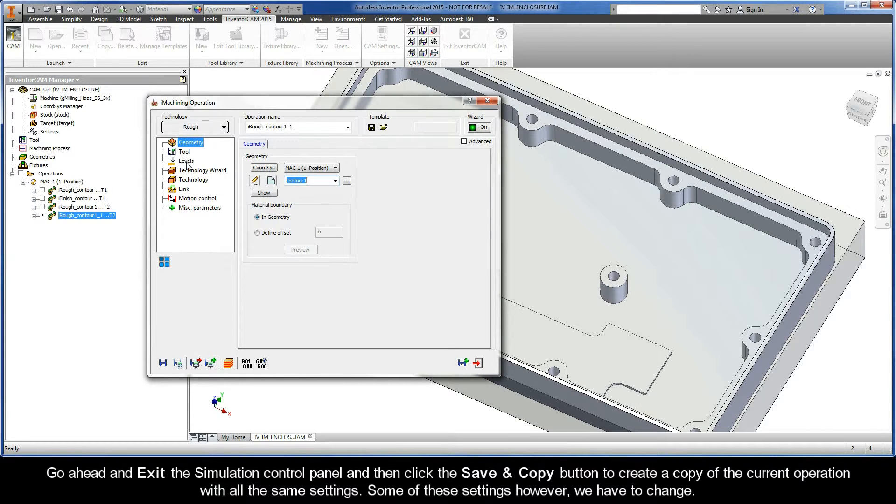
{"action": "left_click", "coordinate": [206, 128]}
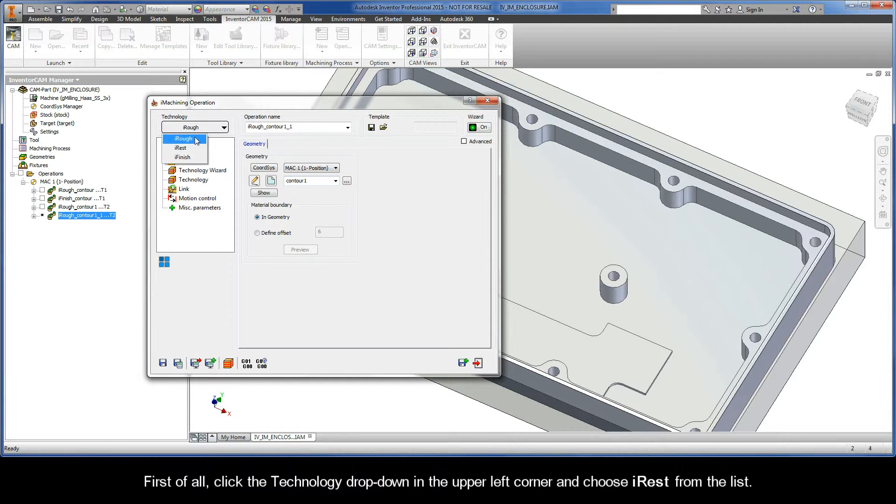
{"action": "left_click", "coordinate": [190, 147]}
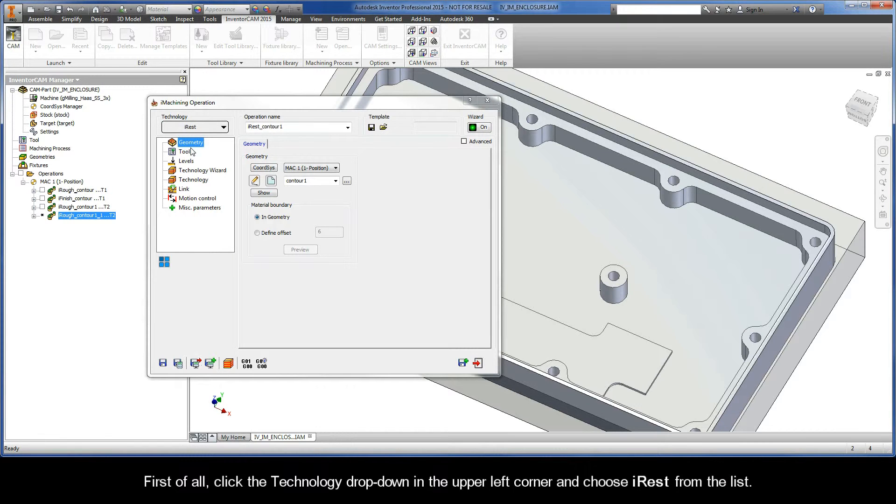
{"action": "left_click", "coordinate": [264, 193]}
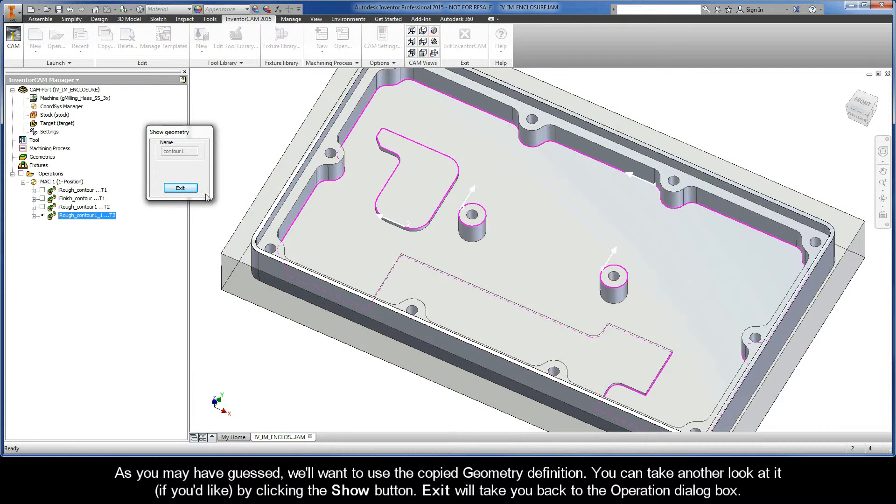
{"action": "left_click", "coordinate": [180, 188]}
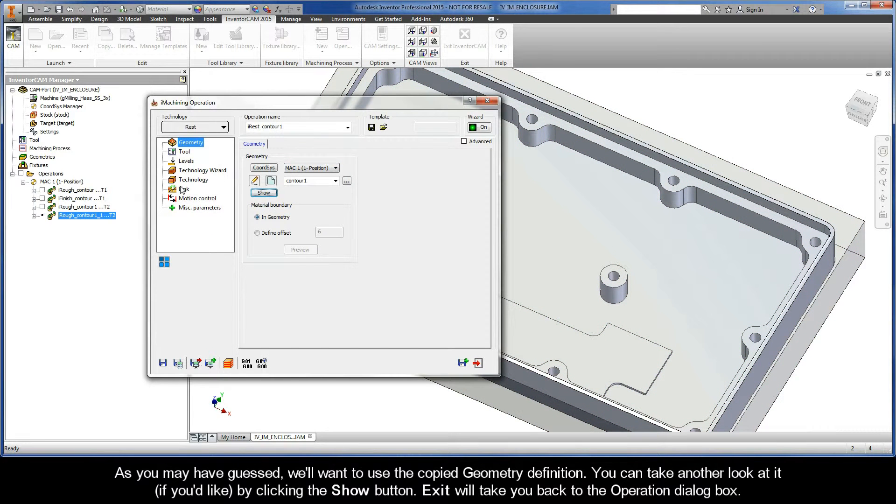
Add a new 6 mm END MILL with 4 flutes to the part tool table and assign it to the iRest operation
{"action": "left_click", "coordinate": [185, 153]}
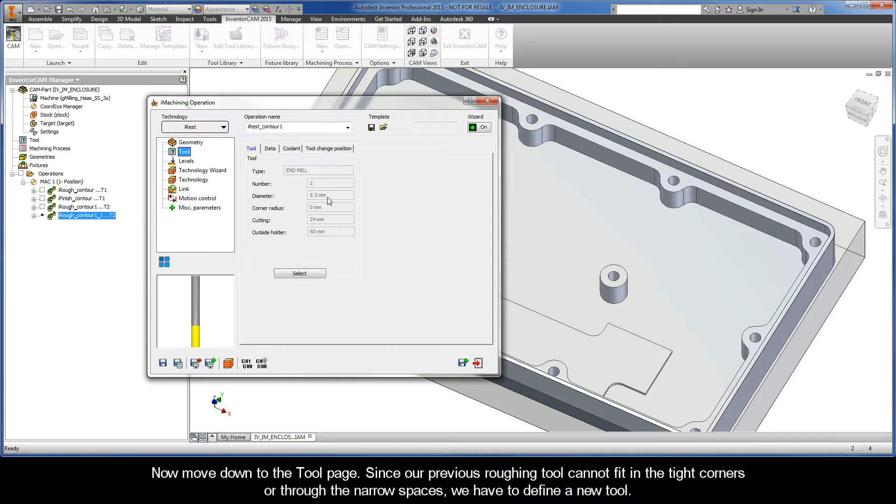
{"action": "left_click", "coordinate": [301, 274]}
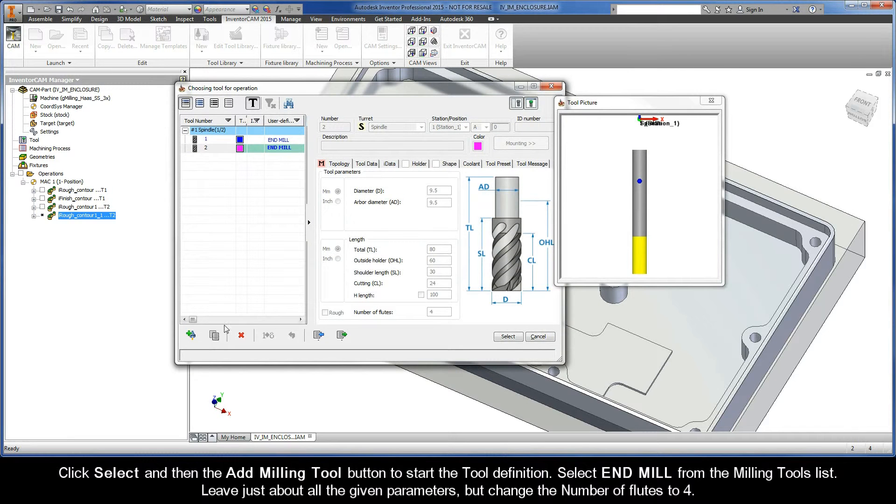
{"action": "left_click", "coordinate": [191, 335]}
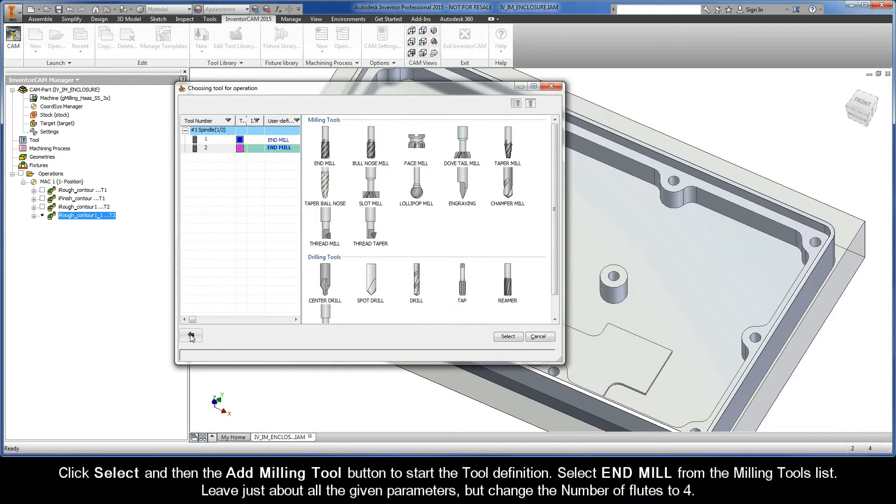
{"action": "left_click", "coordinate": [325, 146]}
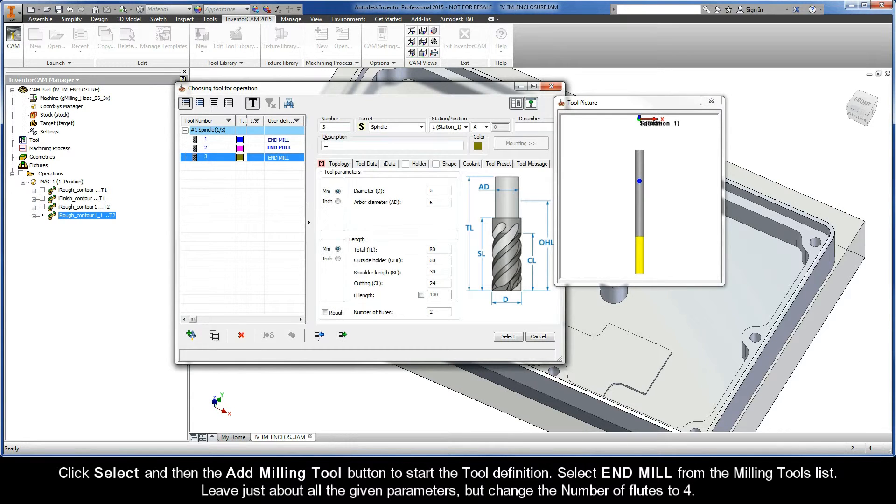
{"action": "left_click", "coordinate": [439, 191]}
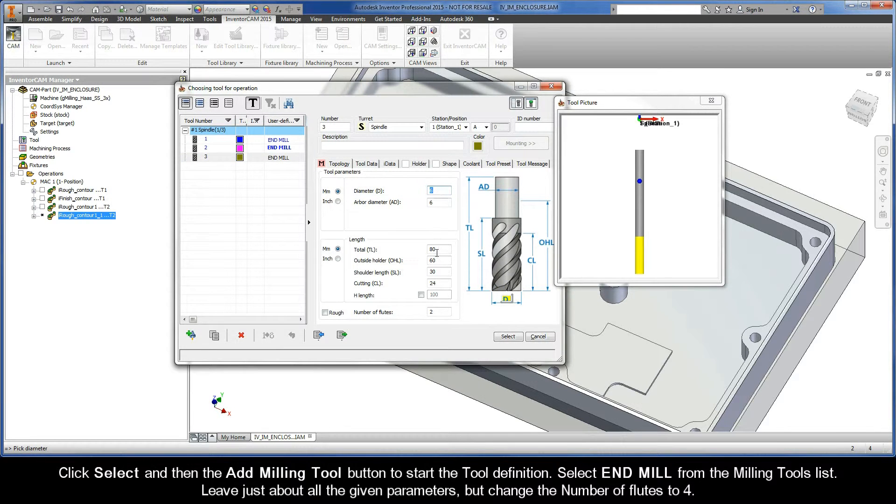
{"action": "left_click", "coordinate": [438, 312]}
{"action": "type", "text": "4"}
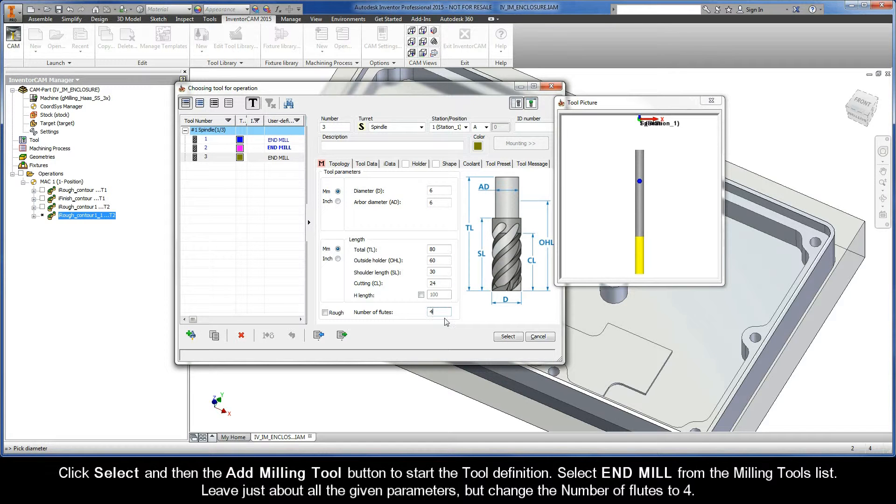
{"action": "left_click", "coordinate": [508, 336]}
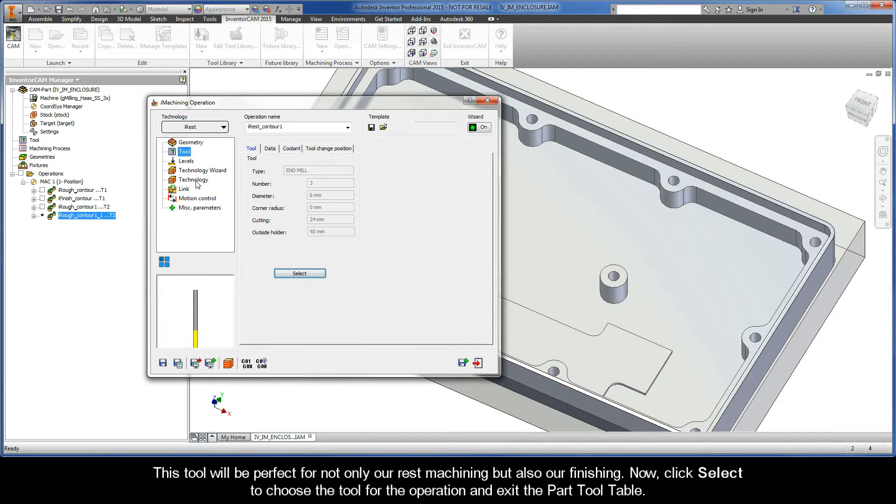
Review the iRest operation's milling levels, Wizard cutting conditions and iRest parameters inherited from the previous operation
{"action": "left_click", "coordinate": [187, 161]}
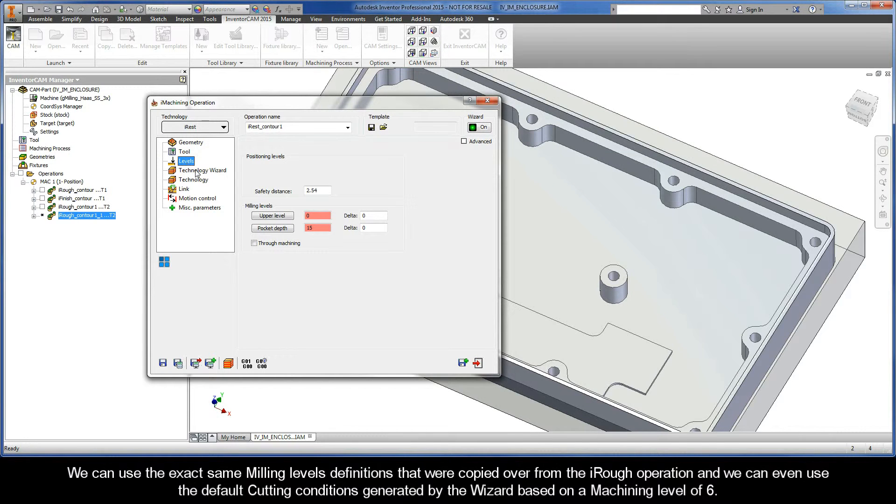
{"action": "left_click", "coordinate": [197, 171]}
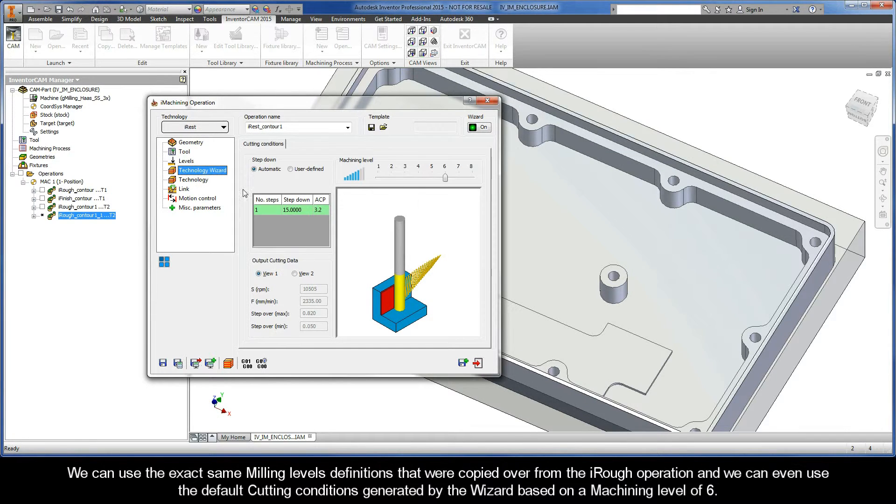
{"action": "left_click", "coordinate": [446, 178]}
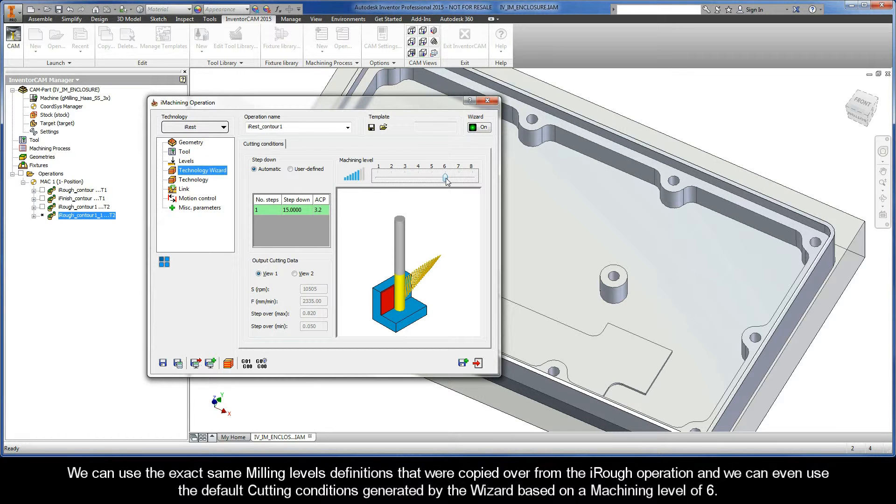
{"action": "left_click", "coordinate": [194, 181]}
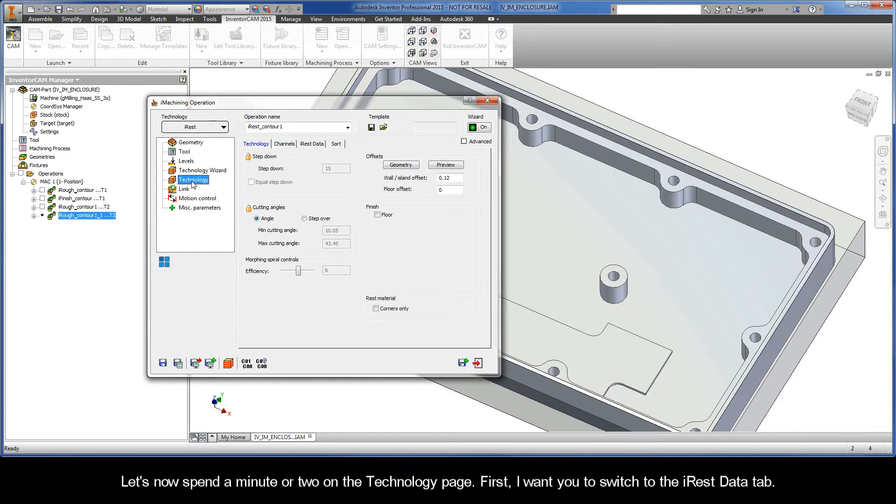
{"action": "left_click", "coordinate": [312, 144]}
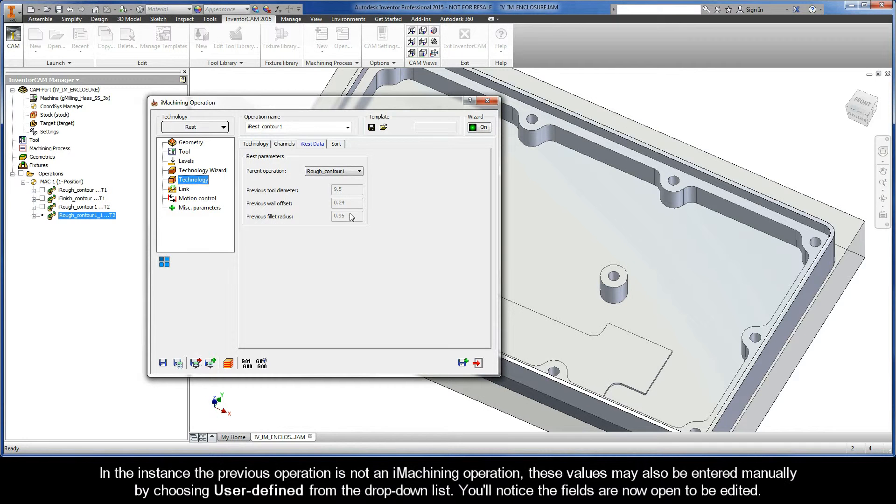
Try User-defined as the parent operation, look through the previous-tool fields, and restore iRough_contour1 as the parent
{"action": "left_click", "coordinate": [351, 173]}
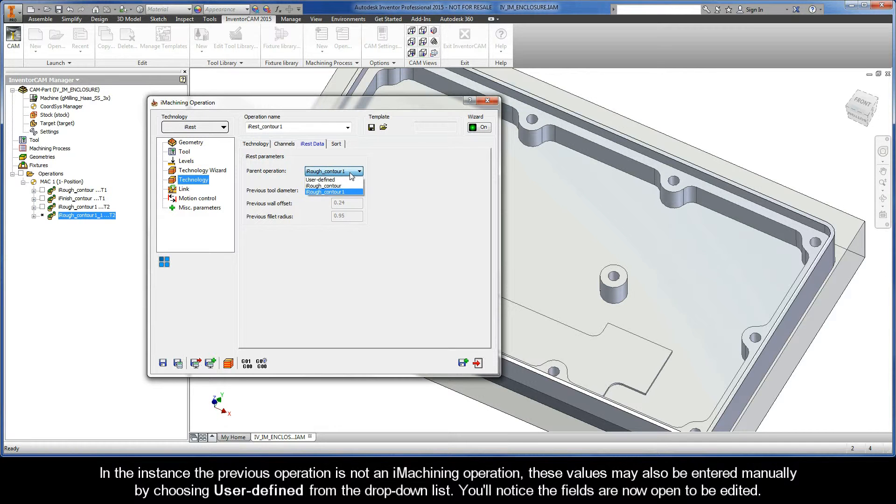
{"action": "left_click", "coordinate": [340, 182]}
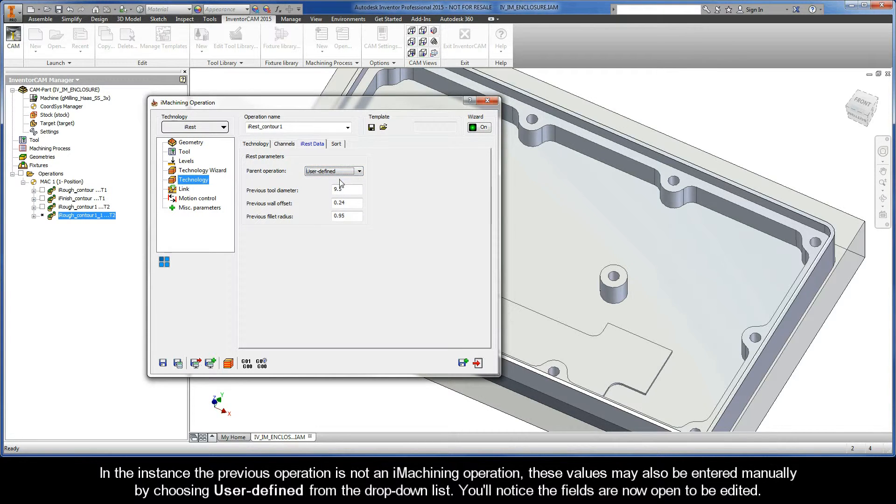
{"action": "key", "text": "Tab"}
{"action": "key", "text": "Tab"}
{"action": "key", "text": "Tab"}
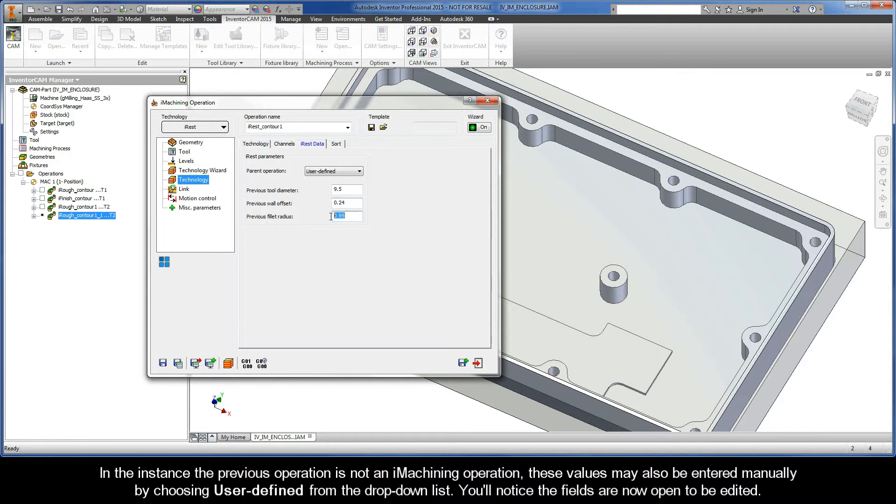
{"action": "left_click", "coordinate": [340, 172]}
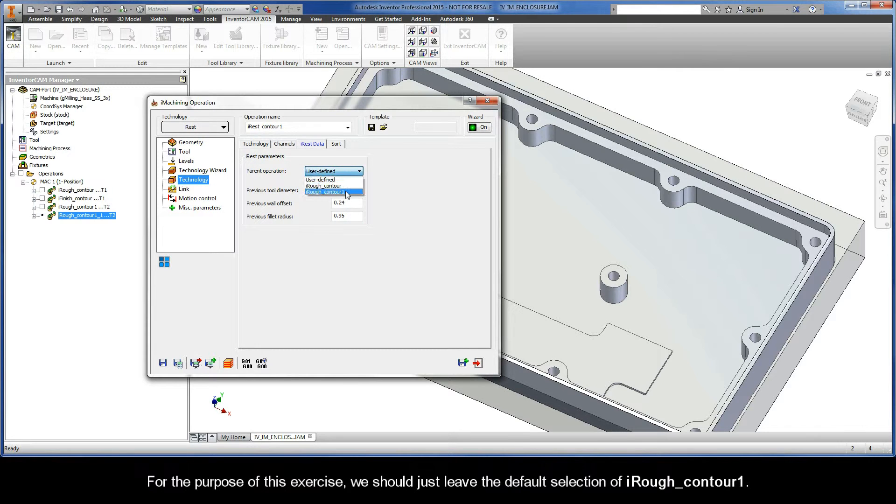
{"action": "left_click", "coordinate": [327, 192]}
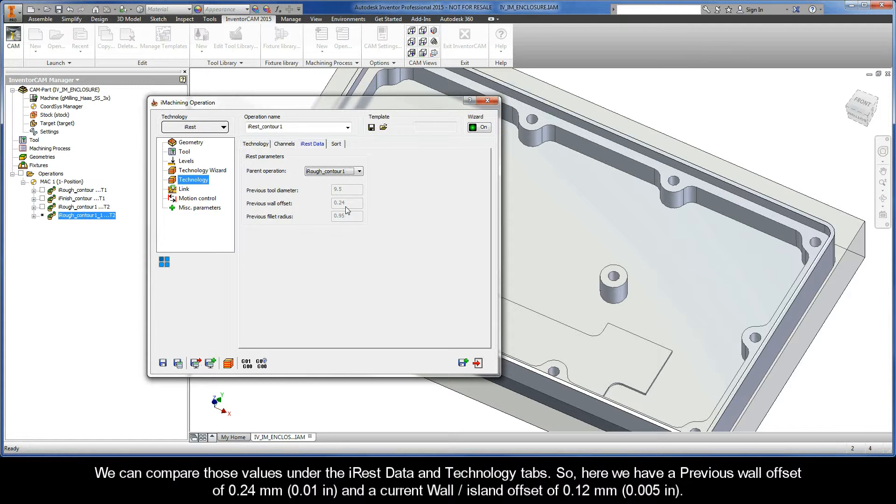
Check the current wall / island offset, and calculate and simulate the iRest operation's tool path at a reduced speed
{"action": "left_click", "coordinate": [257, 144]}
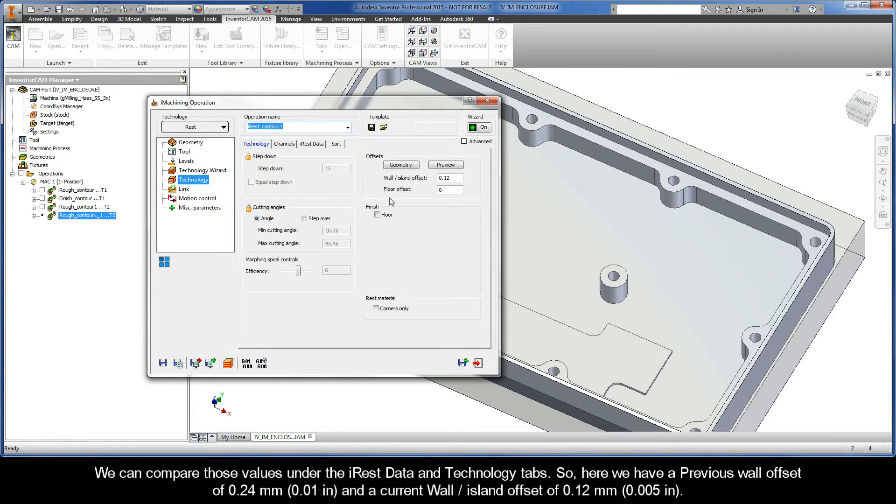
{"action": "left_click", "coordinate": [446, 178]}
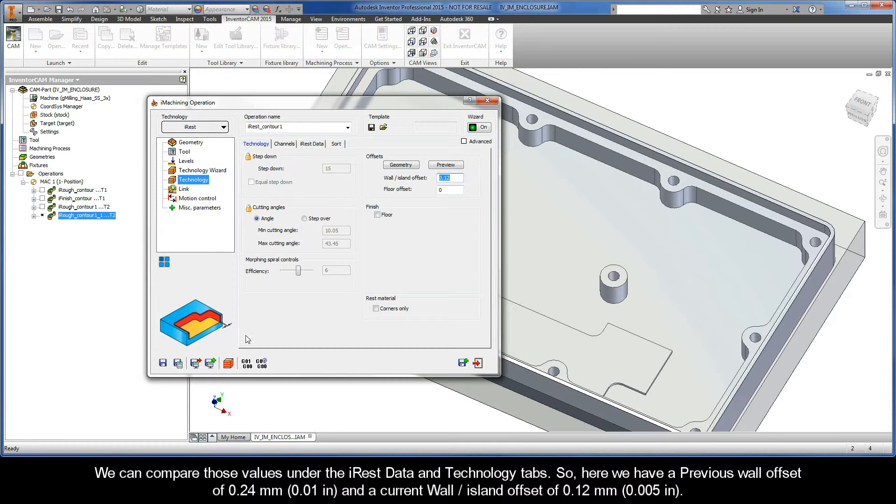
{"action": "left_click", "coordinate": [179, 364]}
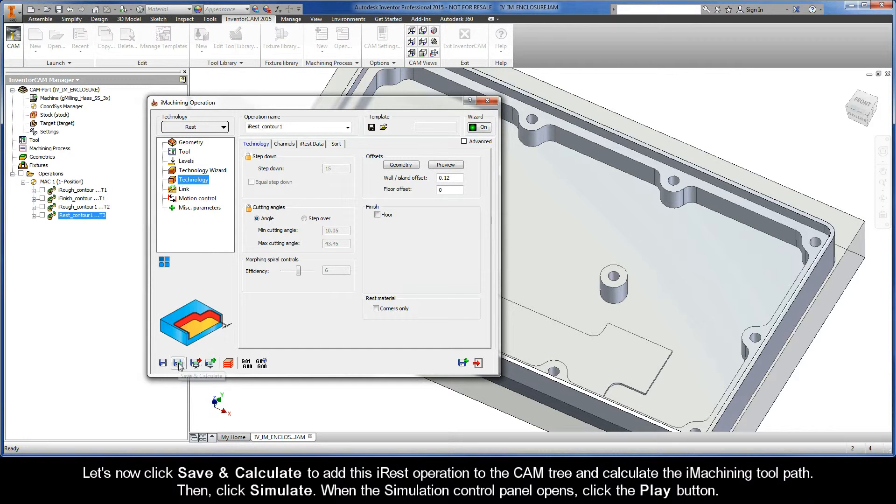
{"action": "left_click", "coordinate": [228, 363]}
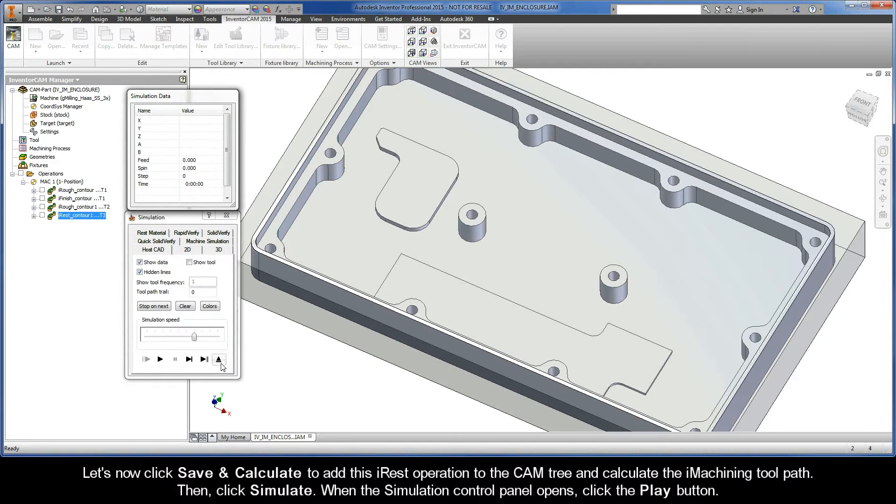
{"action": "left_click_drag", "start_coordinate": [194, 337], "coordinate": [181, 338]}
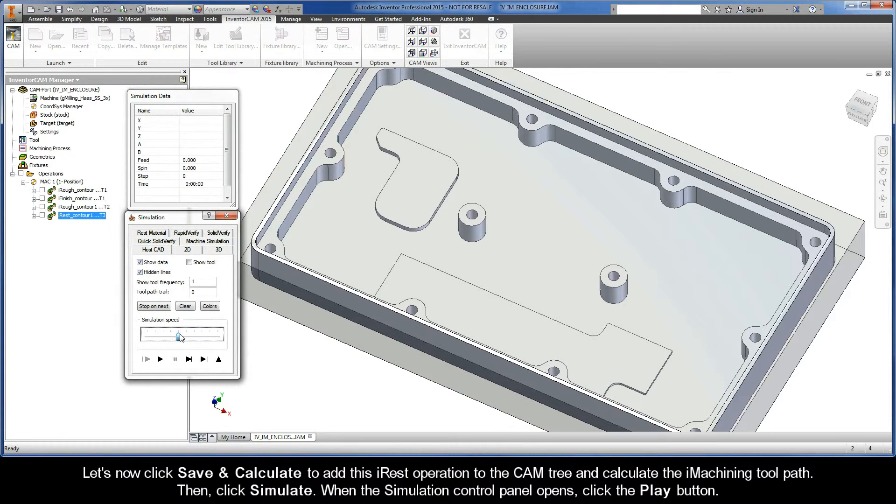
{"action": "left_click", "coordinate": [160, 359]}
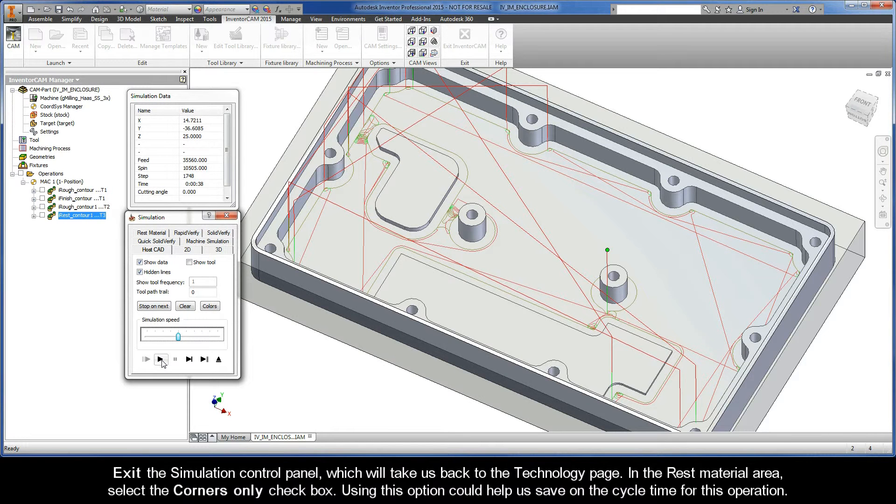
Limit the iRest operation's rest material machining to Corners only, and save and recalculate the operation
{"action": "left_click", "coordinate": [219, 360]}
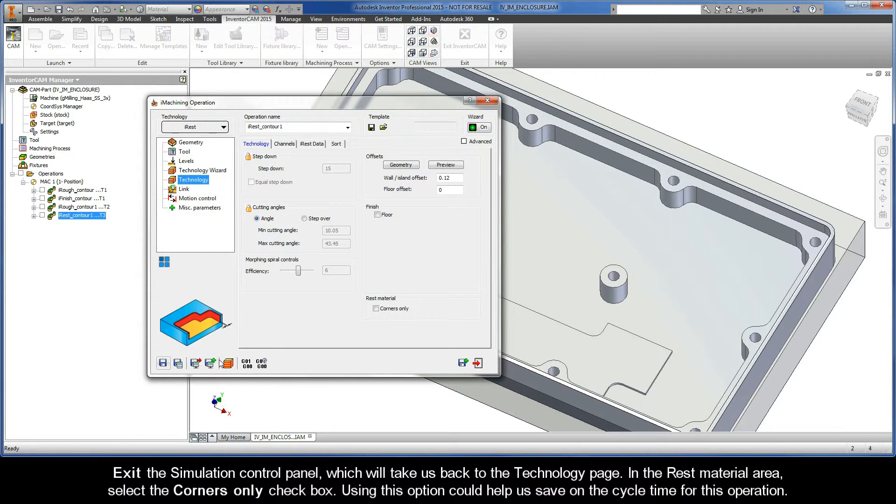
{"action": "left_click", "coordinate": [376, 309]}
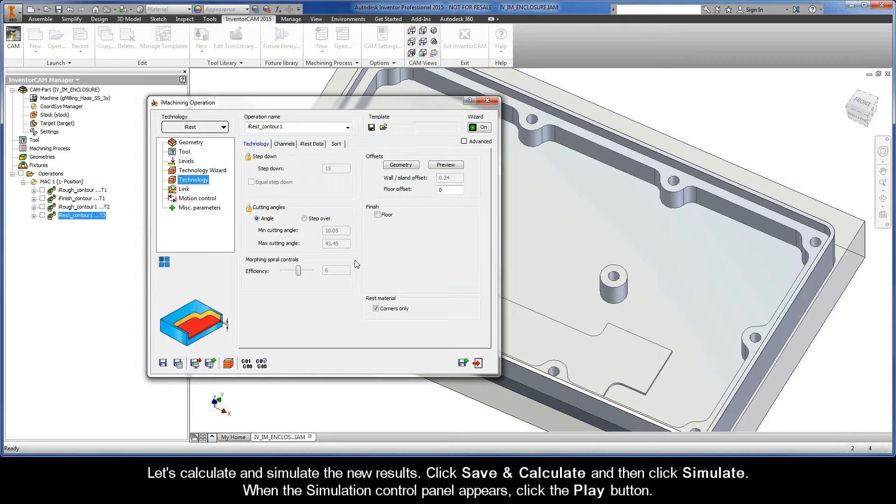
{"action": "left_click", "coordinate": [179, 367]}
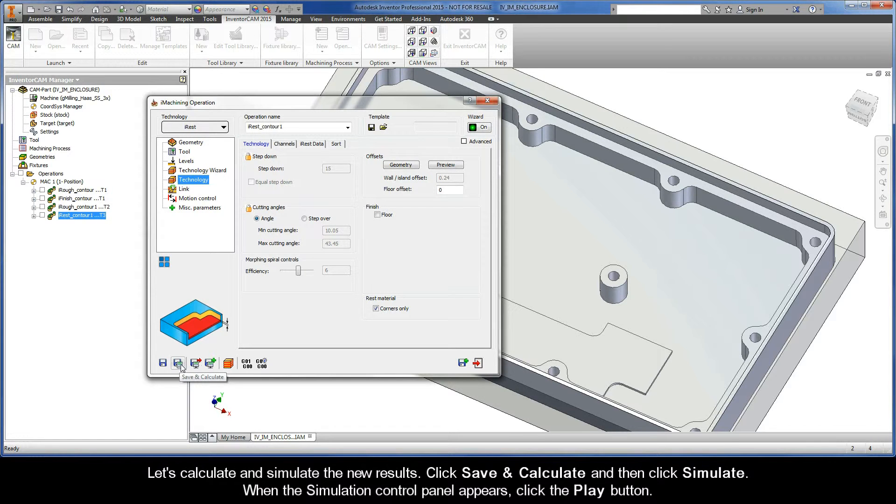
Simulate the corners-only iRest tool path in Host CAD mode, increasing the simulation speed during playback, and exit the simulation
{"action": "left_click", "coordinate": [228, 364]}
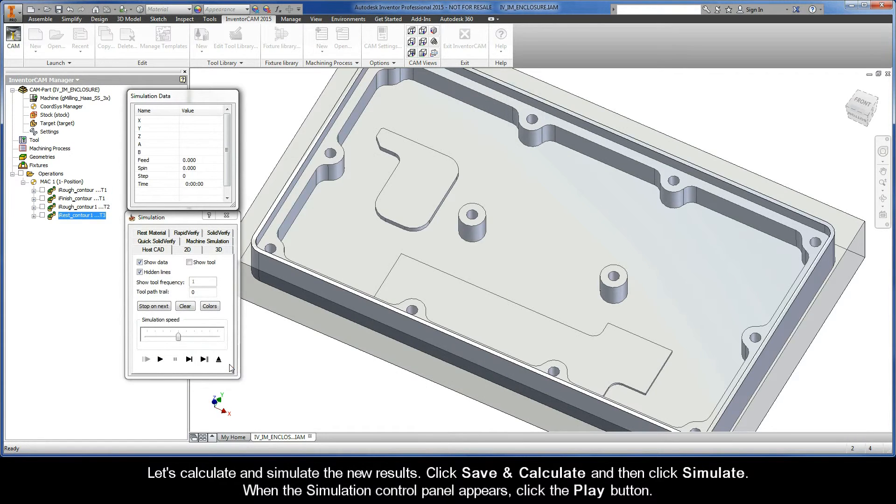
{"action": "left_click", "coordinate": [161, 360]}
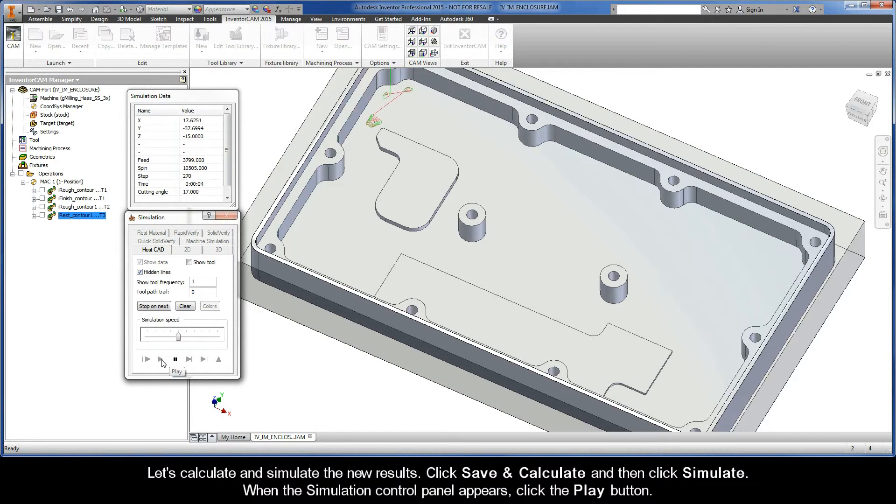
{"action": "left_click_drag", "start_coordinate": [178, 336], "coordinate": [194, 337]}
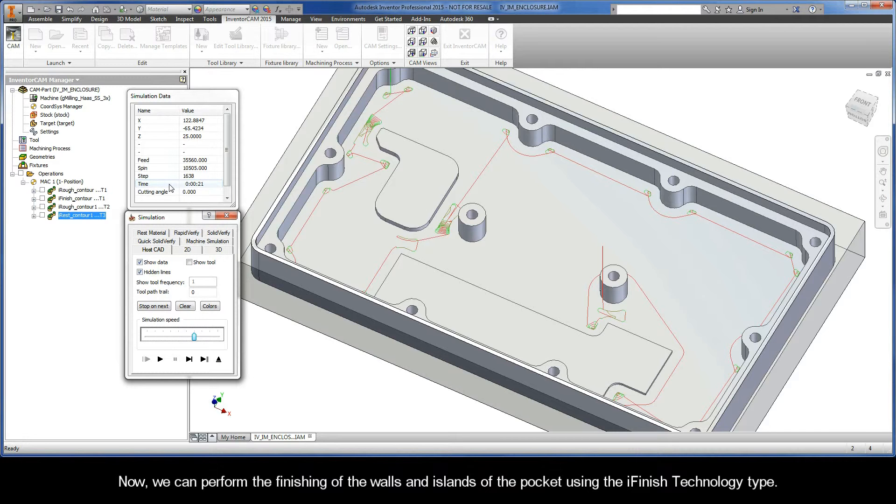
{"action": "left_click", "coordinate": [220, 360]}
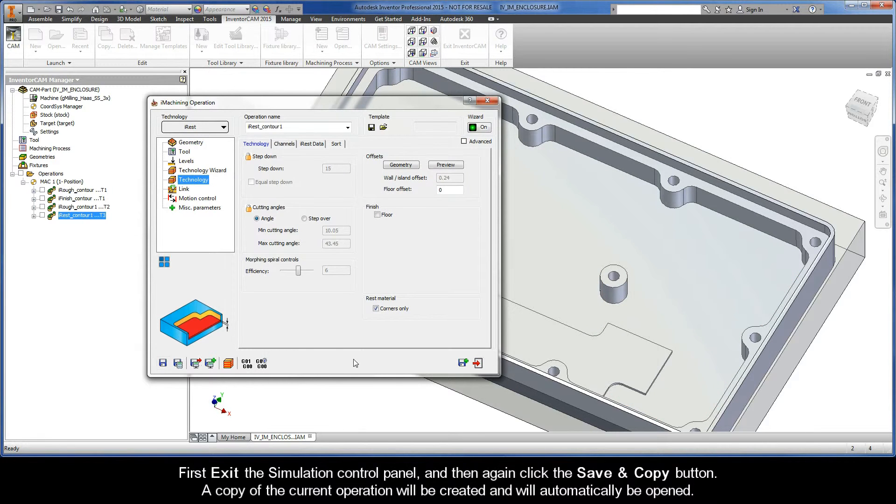
Save the iRest operation with a copy and change the copy's technology type to iFinish
{"action": "left_click", "coordinate": [463, 363]}
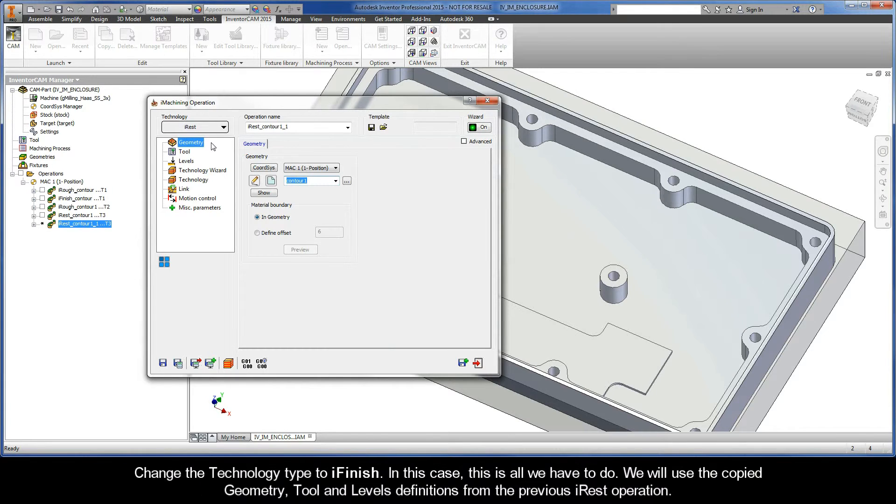
{"action": "left_click", "coordinate": [204, 127]}
{"action": "left_click", "coordinate": [195, 158]}
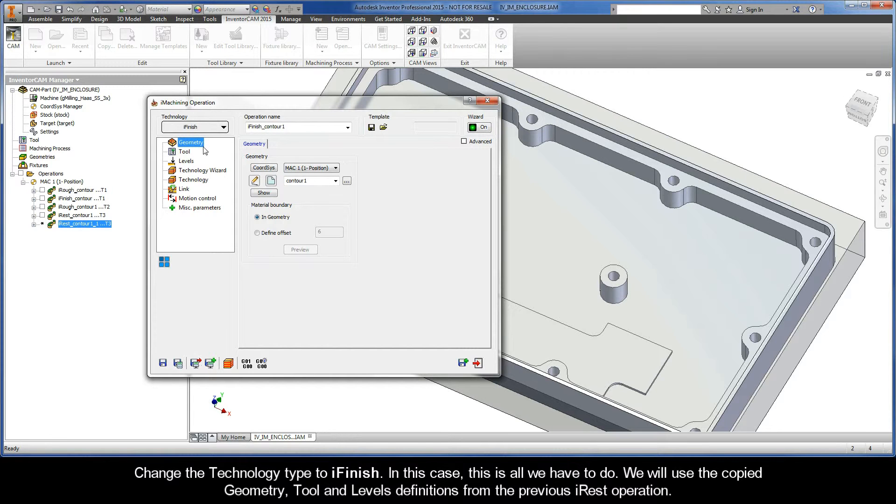
Review the iFinish operation's tool, milling levels, Wizard cutting conditions, iRest parameters and finishing options
{"action": "left_click", "coordinate": [188, 153]}
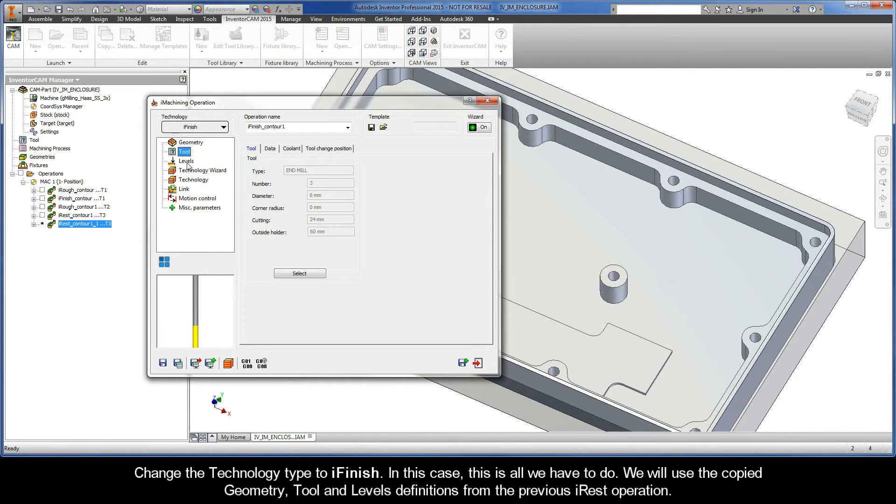
{"action": "left_click", "coordinate": [187, 162]}
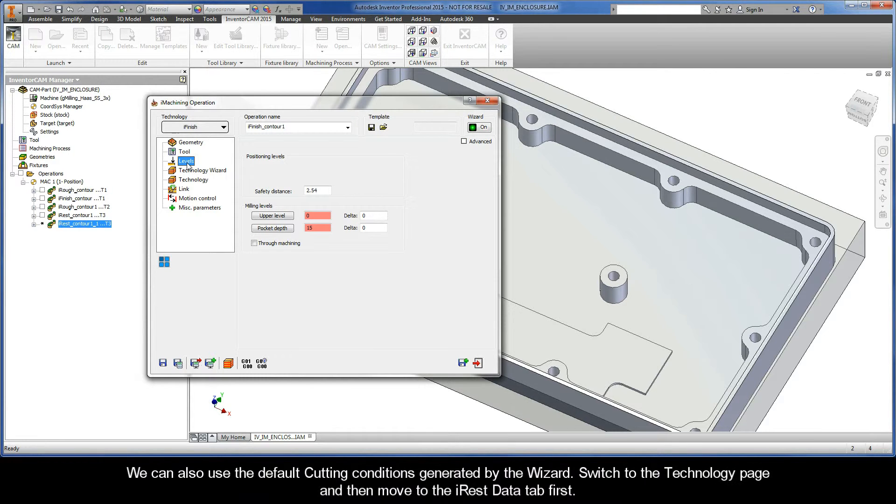
{"action": "left_click", "coordinate": [195, 171]}
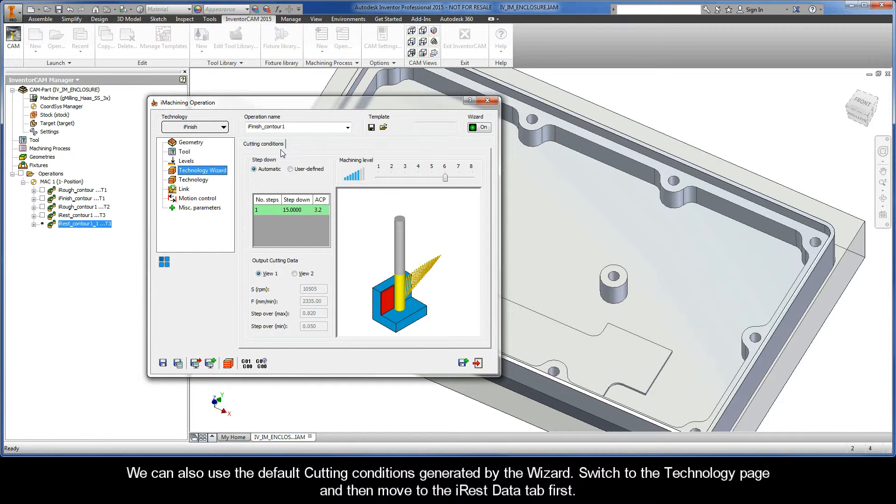
{"action": "left_click", "coordinate": [195, 180]}
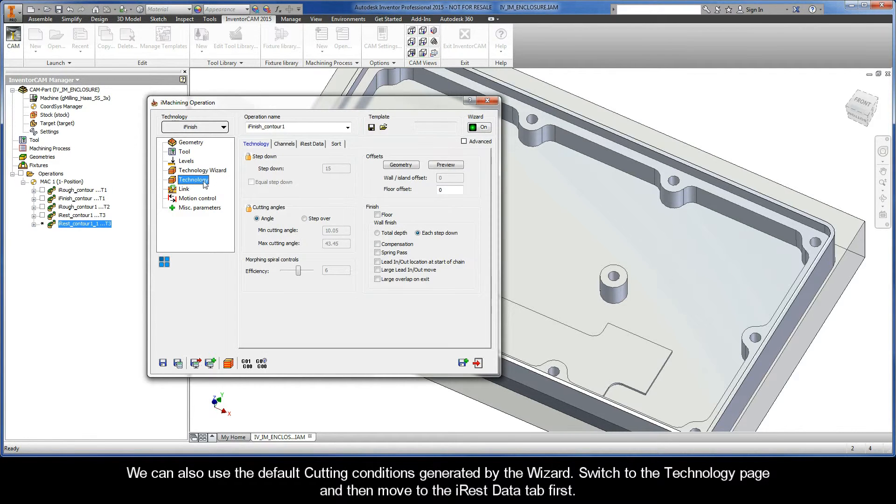
{"action": "left_click", "coordinate": [312, 145]}
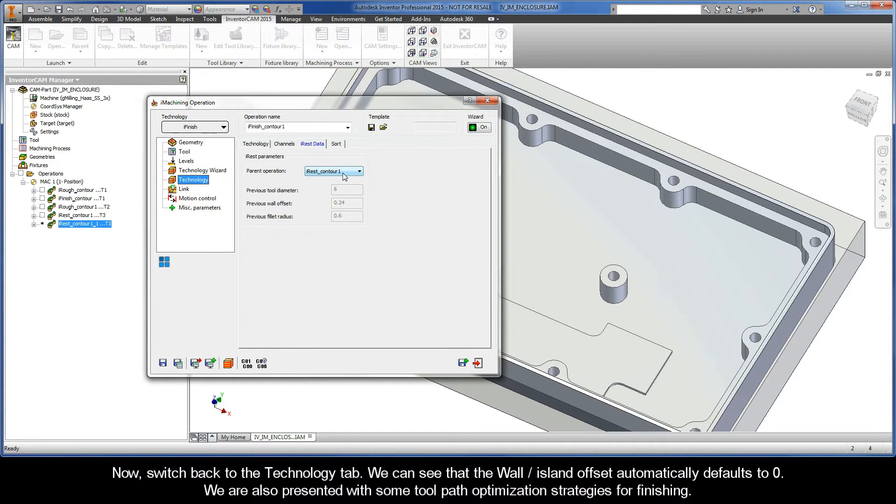
{"action": "left_click", "coordinate": [260, 145]}
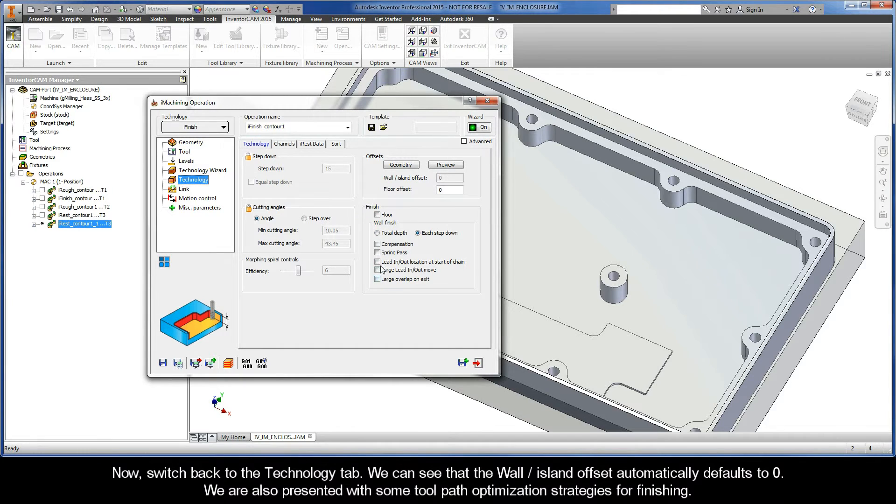
Set the wall finish to Each step down, enable Spring Pass, and save and calculate the iFinish operation
{"action": "left_click", "coordinate": [377, 233]}
{"action": "left_click", "coordinate": [418, 233]}
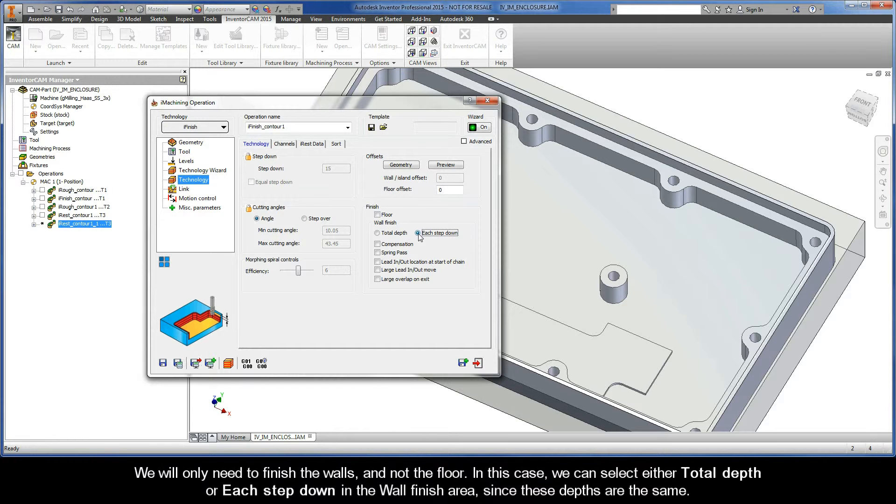
{"action": "left_click", "coordinate": [378, 253]}
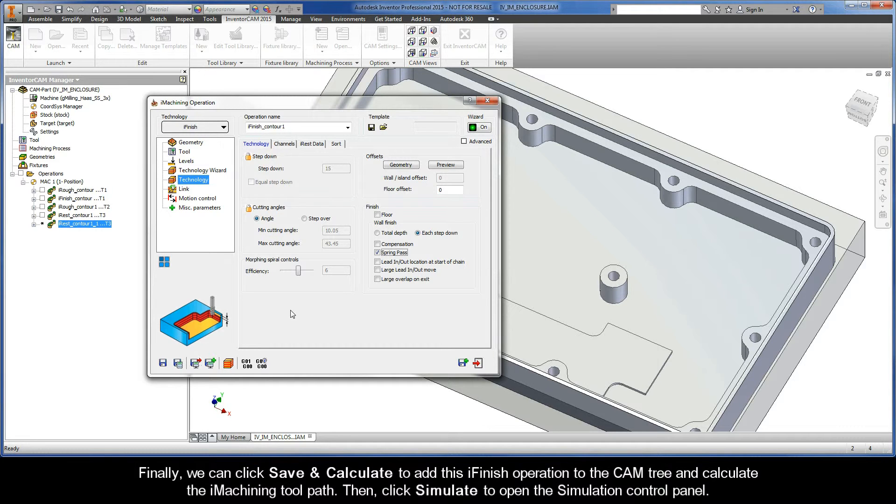
{"action": "left_click", "coordinate": [178, 364]}
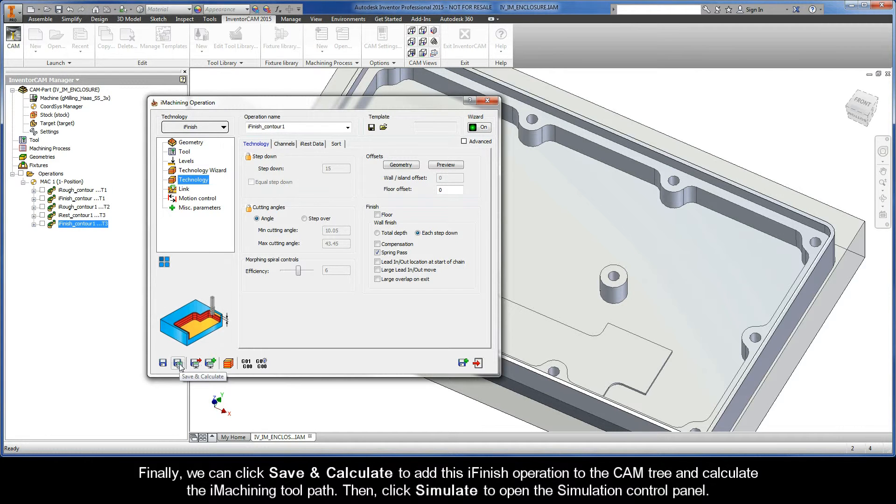
Simulate the iFinish tool path in Host CAD mode, starting at a slow speed and increasing it during playback, and exit the simulation
{"action": "left_click", "coordinate": [229, 364]}
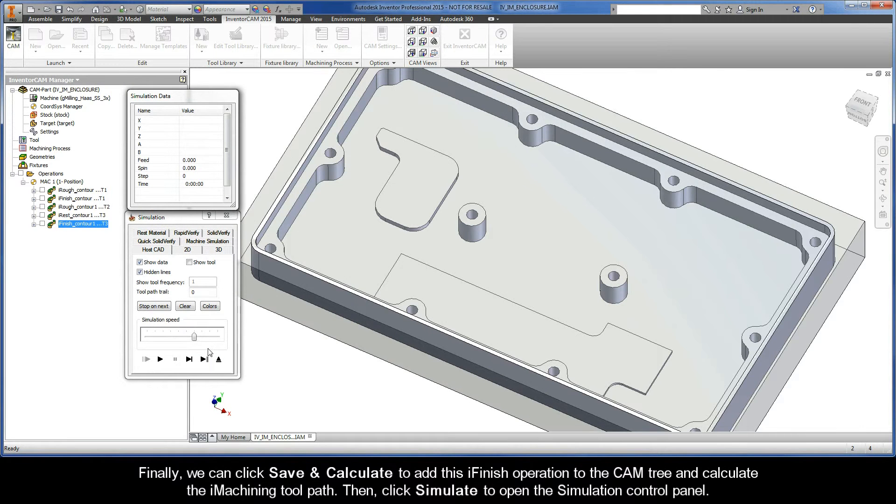
{"action": "left_click", "coordinate": [195, 340]}
{"action": "left_click_drag", "start_coordinate": [195, 340], "coordinate": [155, 339]}
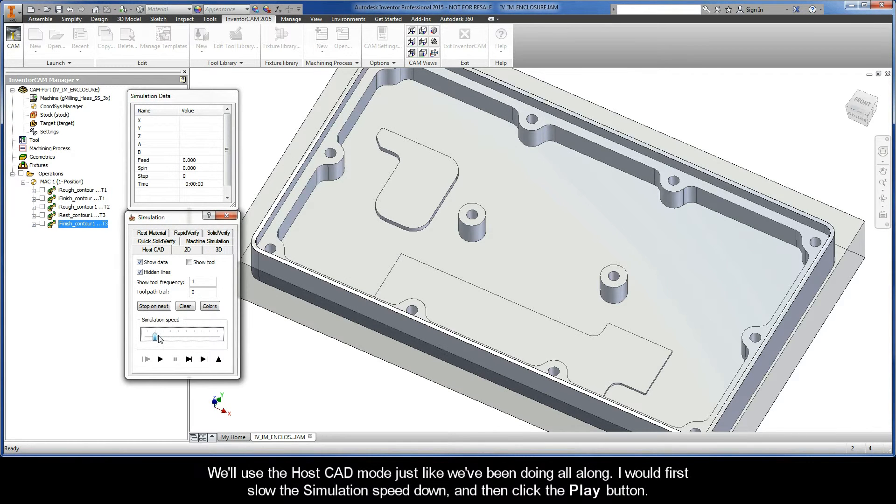
{"action": "left_click", "coordinate": [160, 359]}
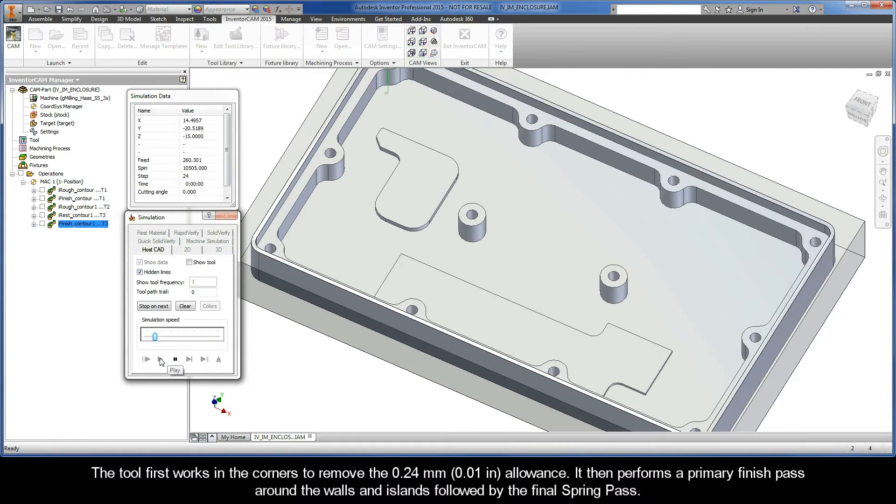
{"action": "left_click_drag", "start_coordinate": [155, 337], "coordinate": [171, 337]}
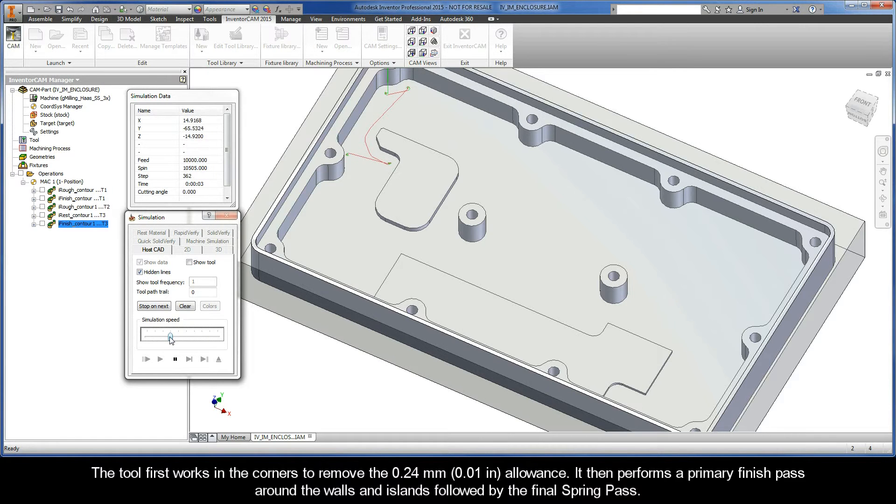
{"action": "left_click_drag", "start_coordinate": [170, 338], "coordinate": [194, 338]}
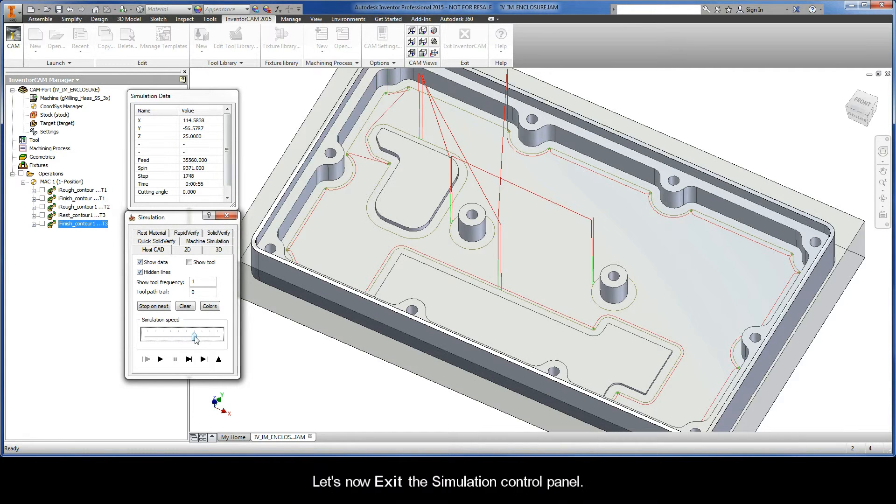
{"action": "left_click", "coordinate": [219, 359]}
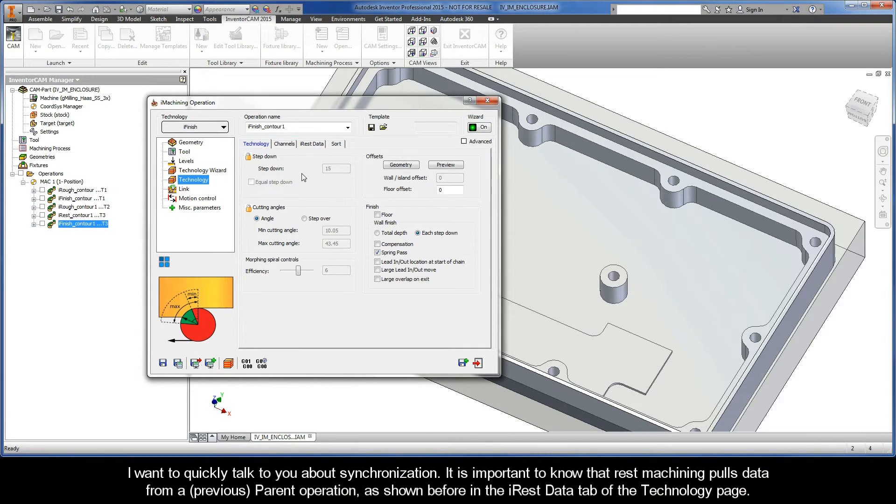
Check the iFinish operation's parent data, then set iRough_contour1's wall / island offset to 0.12 and recalculate it
{"action": "left_click", "coordinate": [311, 145]}
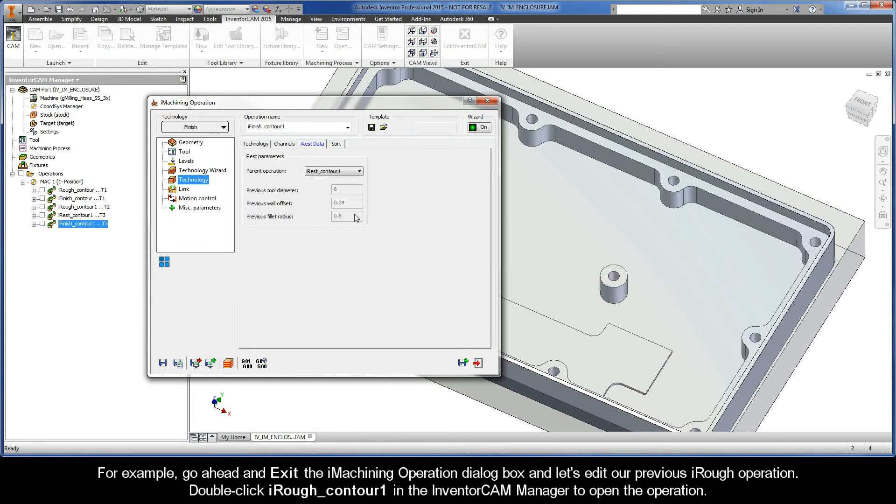
{"action": "left_click", "coordinate": [478, 363]}
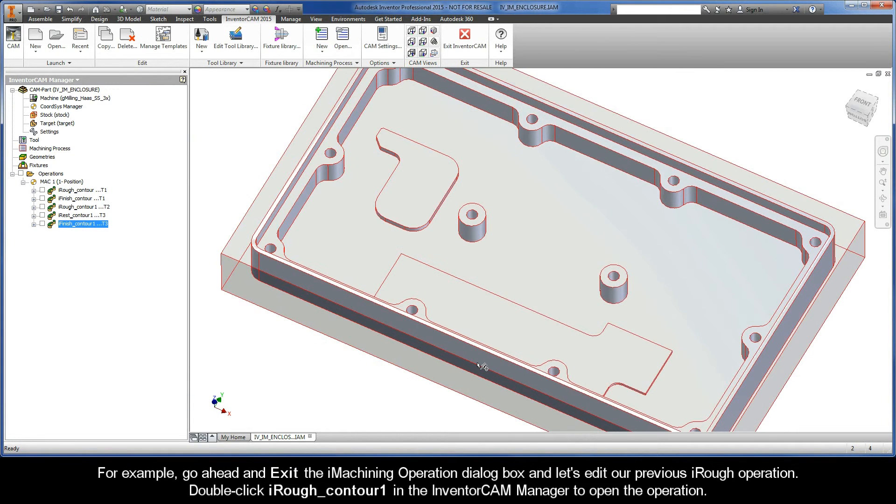
{"action": "left_click", "coordinate": [78, 208]}
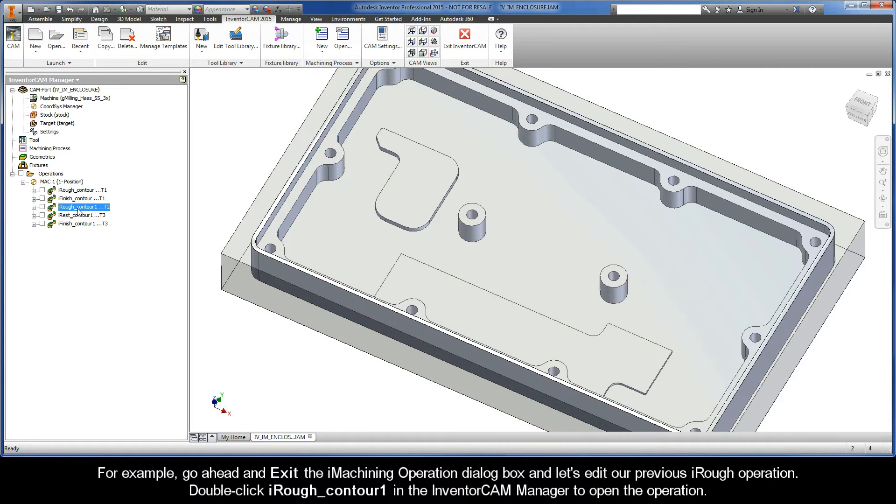
{"action": "double_click", "coordinate": [78, 208]}
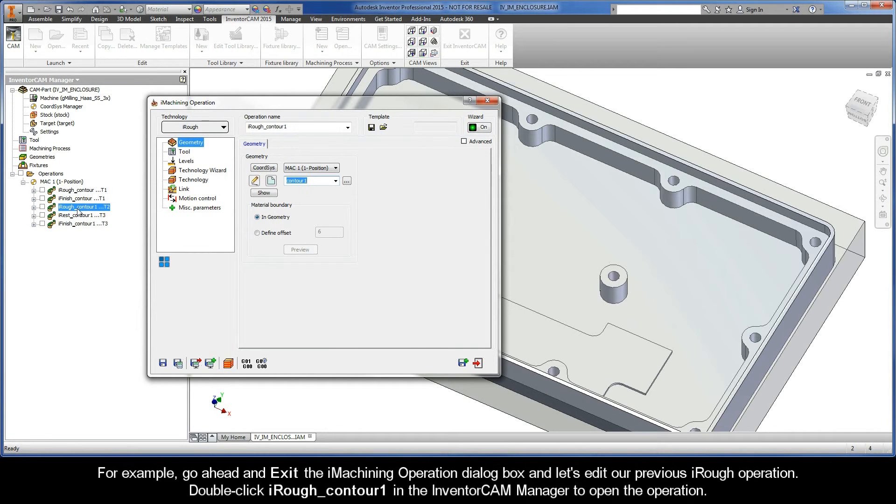
{"action": "left_click", "coordinate": [192, 181]}
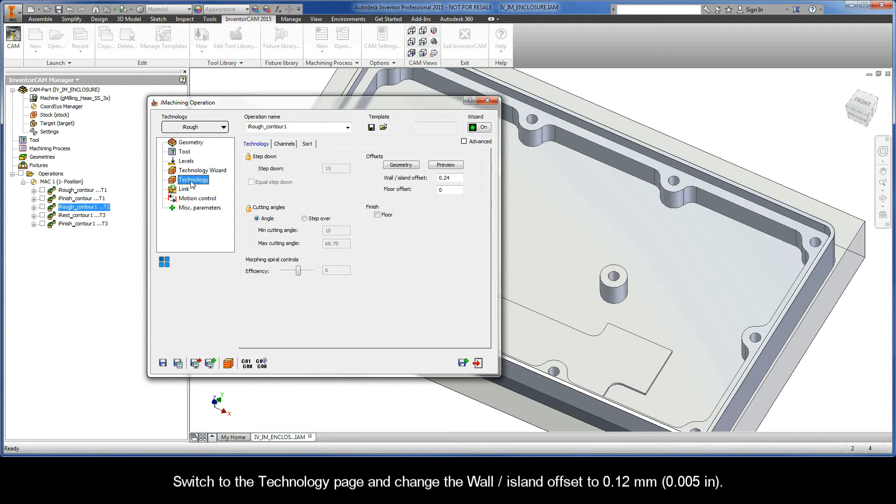
{"action": "double_click", "coordinate": [444, 178]}
{"action": "type", "text": "0.12"}
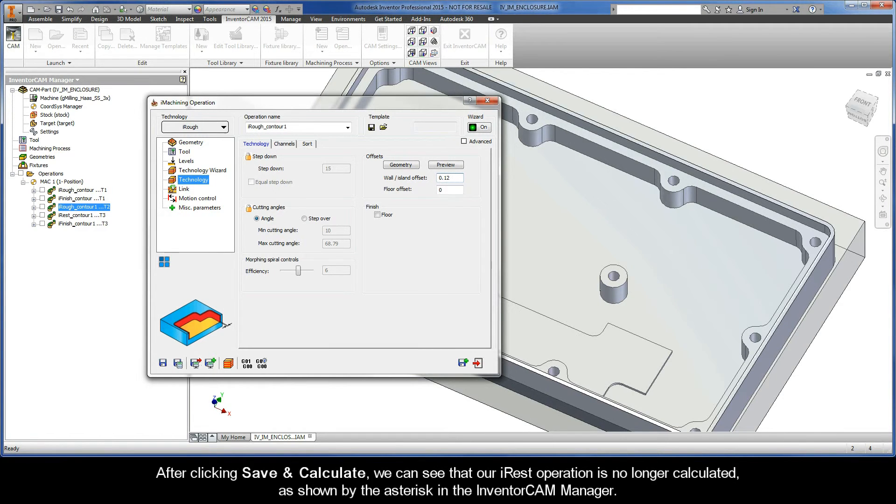
{"action": "left_click", "coordinate": [178, 364]}
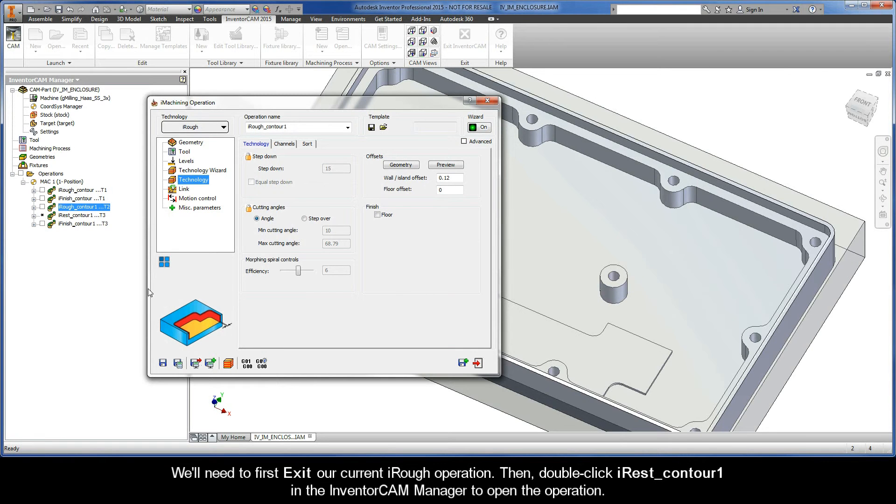
{"action": "left_click", "coordinate": [478, 363]}
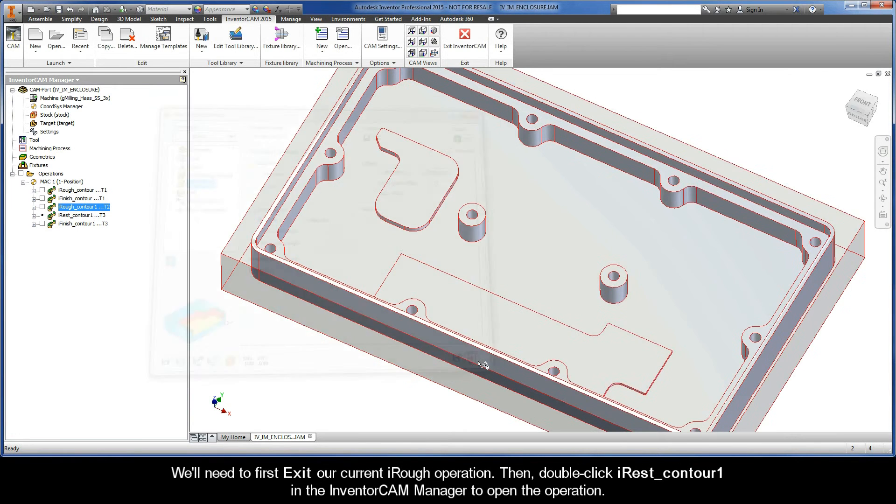
Check iRest_contour1's wall / island offset and iRest parameters, and recalculate both iRest_contour1 and iFinish_contour1
{"action": "double_click", "coordinate": [82, 215]}
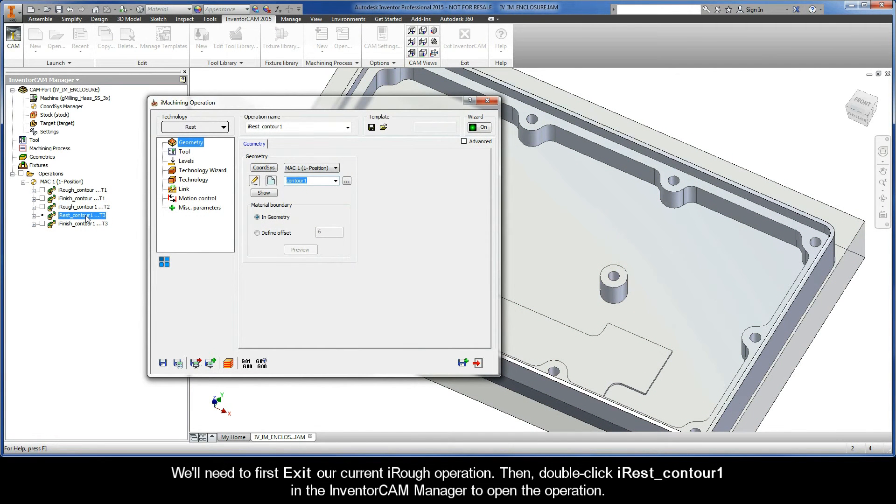
{"action": "left_click", "coordinate": [194, 180]}
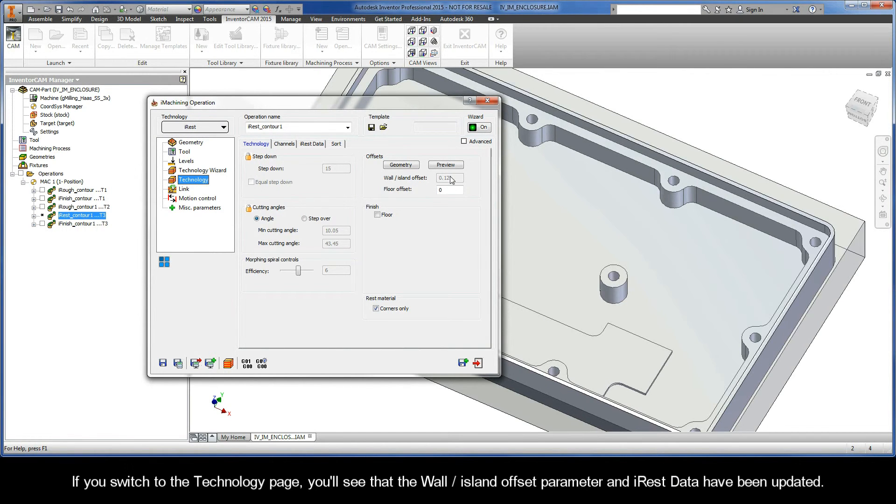
{"action": "left_click", "coordinate": [312, 145]}
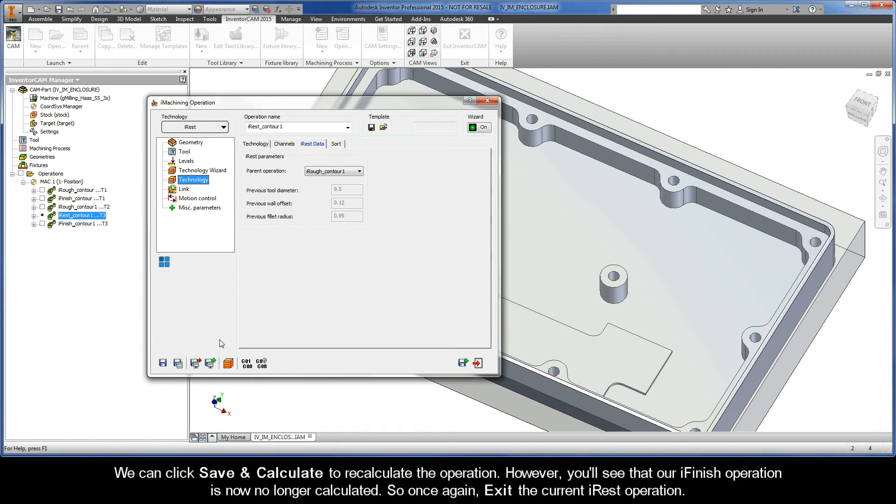
{"action": "left_click", "coordinate": [178, 363]}
{"action": "left_click", "coordinate": [477, 363]}
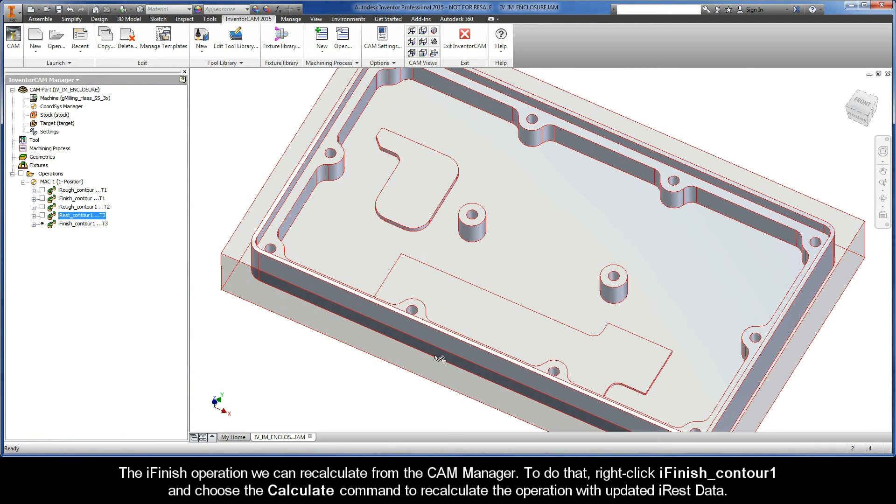
{"action": "right_click", "coordinate": [73, 225]}
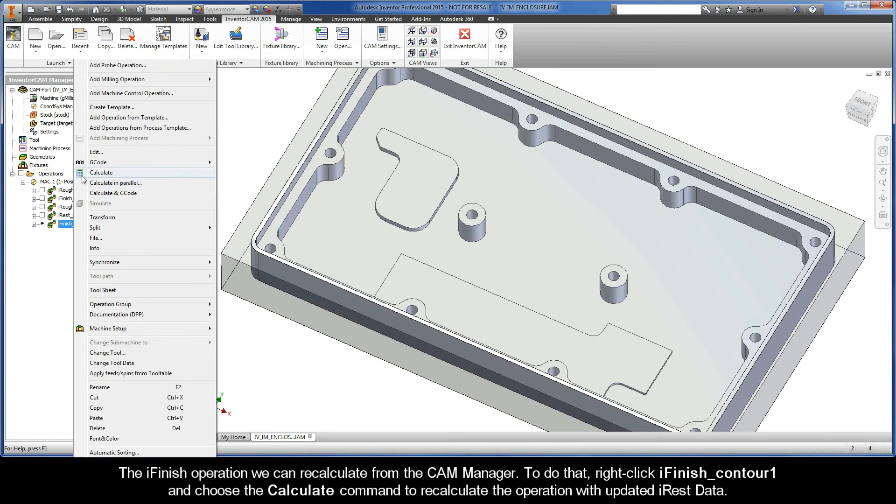
{"action": "left_click", "coordinate": [101, 173]}
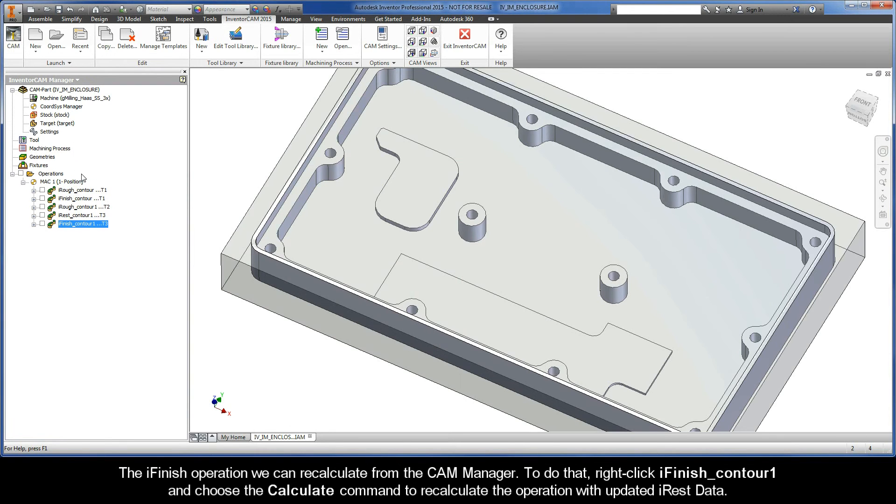